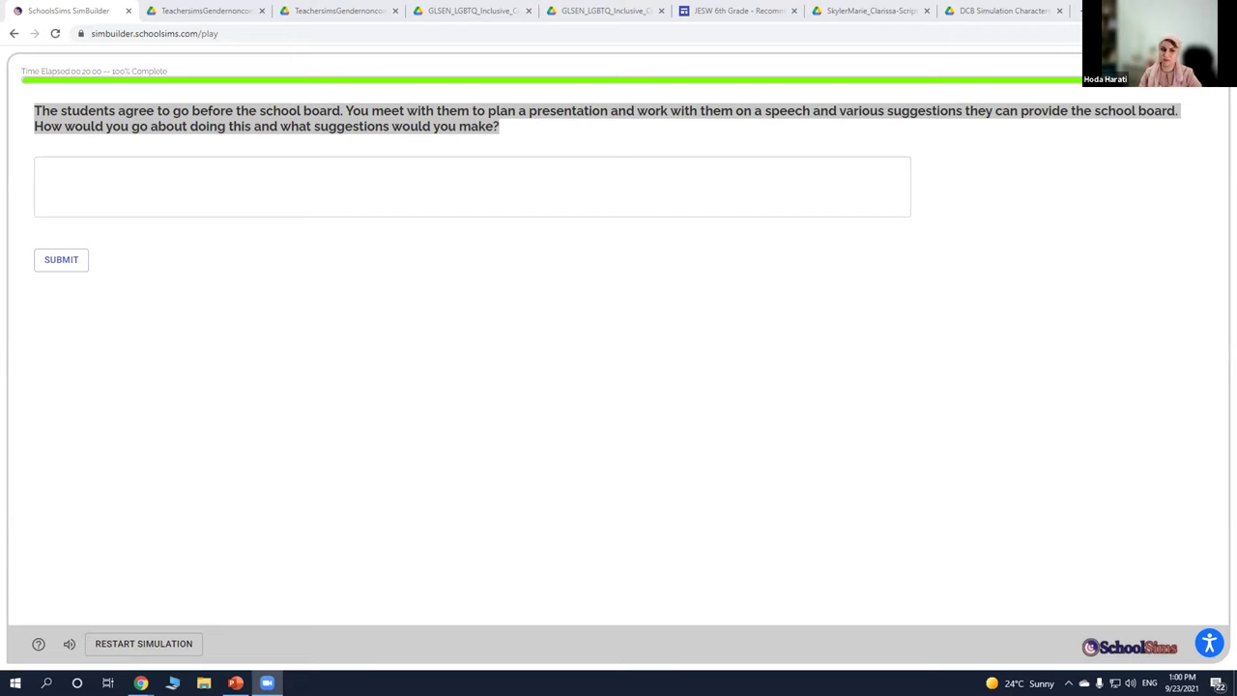
Step: Answer the question about preparing the students for the school board with "We work to write a related policy on that."
left_click(481, 183)
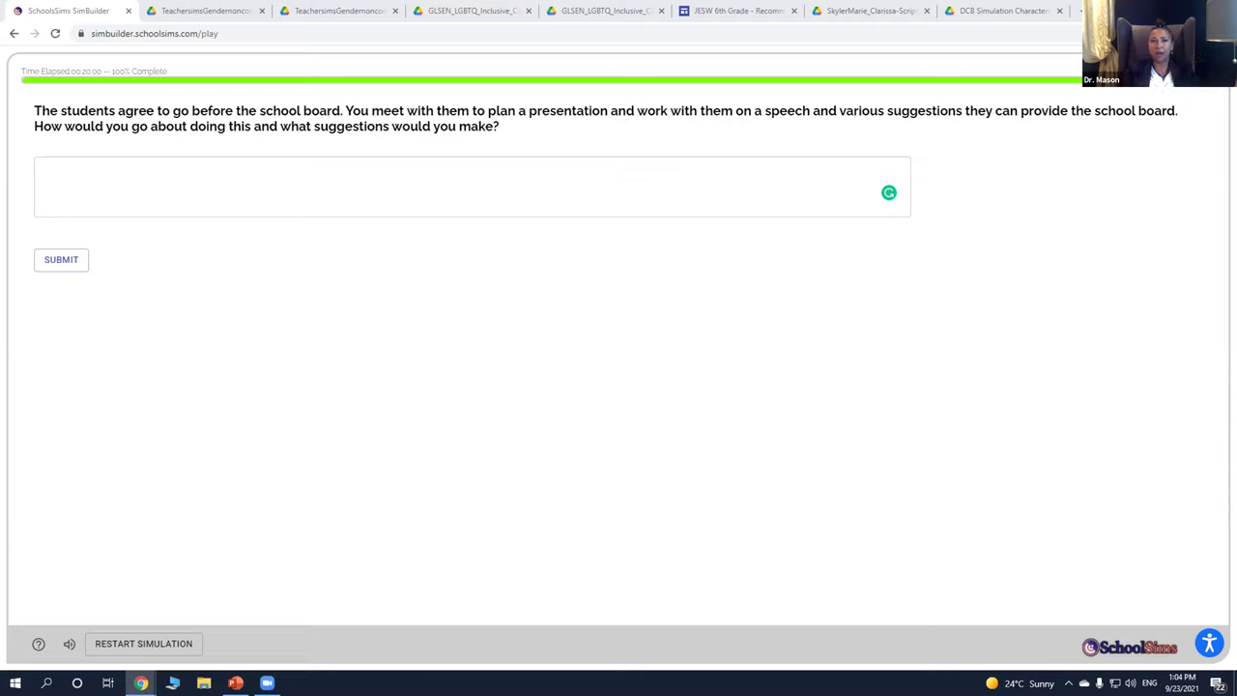
left_click(351, 182)
type("We refer to")
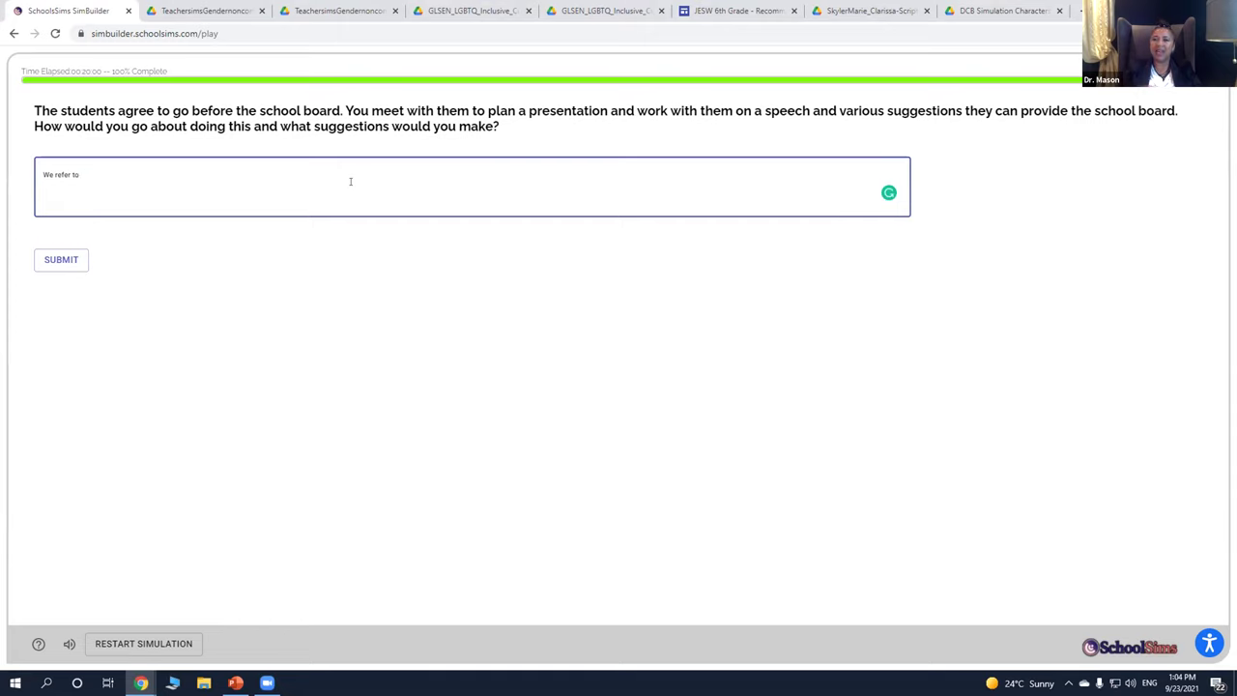
key("BackSpace")
key("BackSpace")
key("BackSpace")
key("BackSpace")
key("BackSpace")
key("BackSpace")
key("BackSpace")
key("BackSpace")
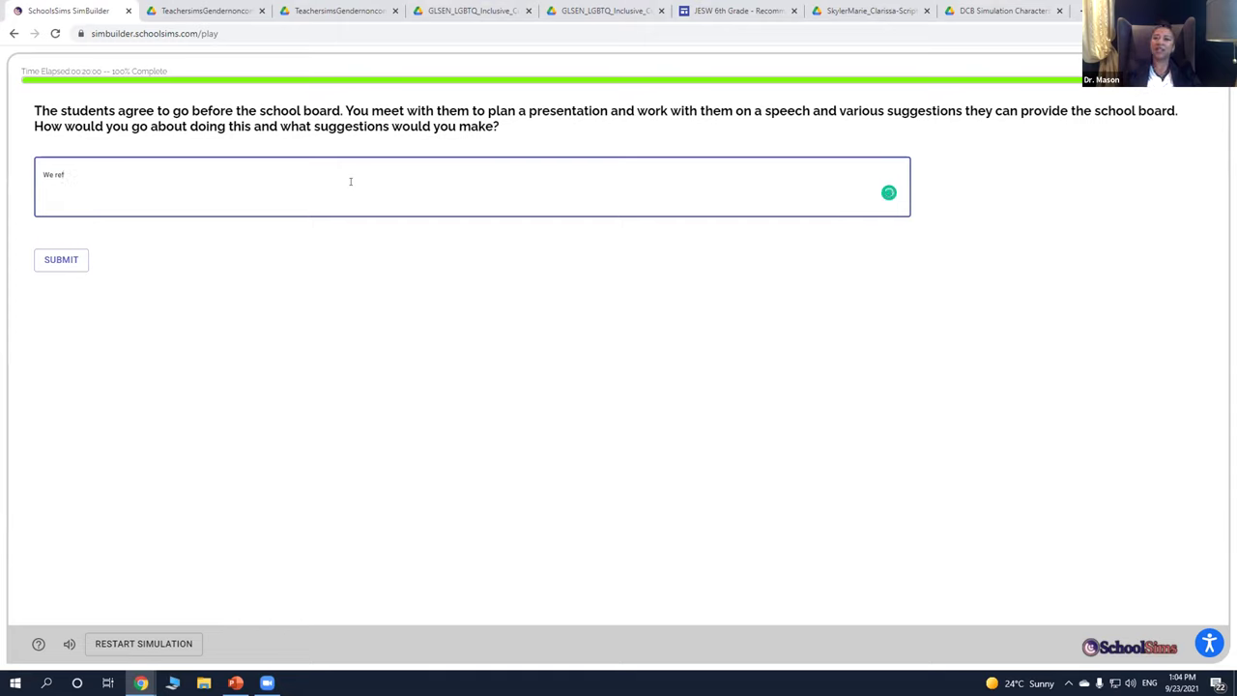
key("BackSpace")
type("work to wri")
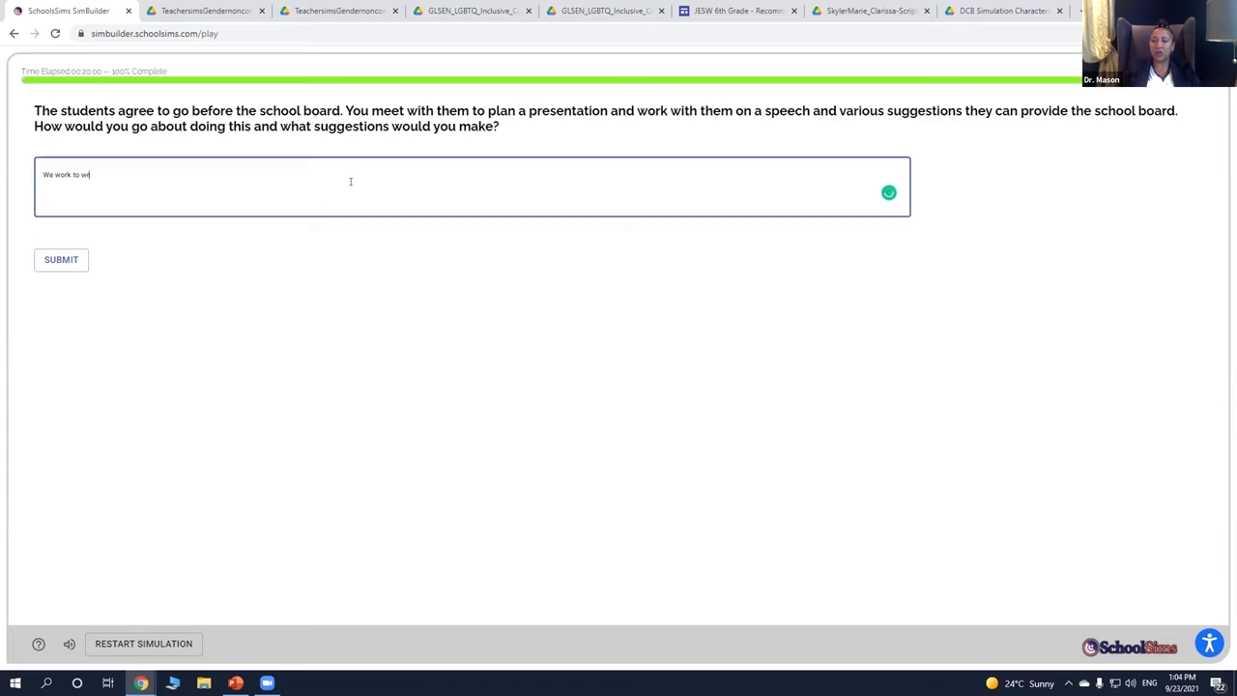
type("tie a related policy on that.")
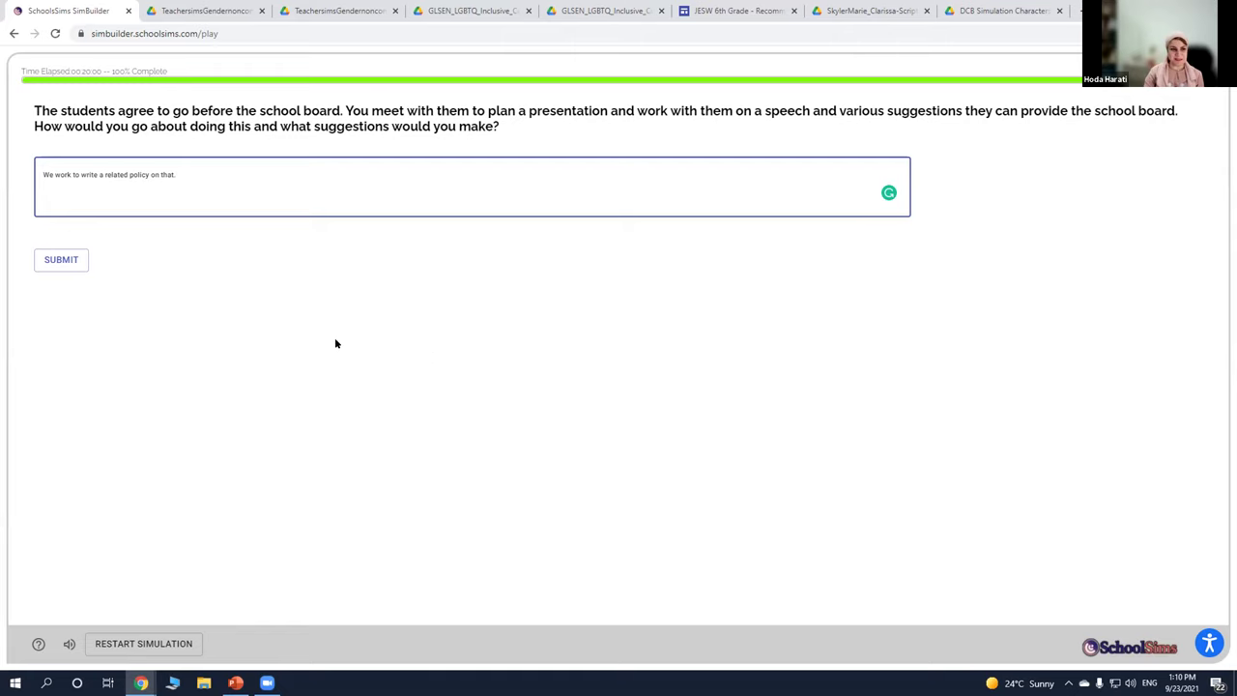
Step: Submit the school board answer and continue past the Epilogue and Considering Feedback pages to the Simulation Feedback Report
left_click(59, 261)
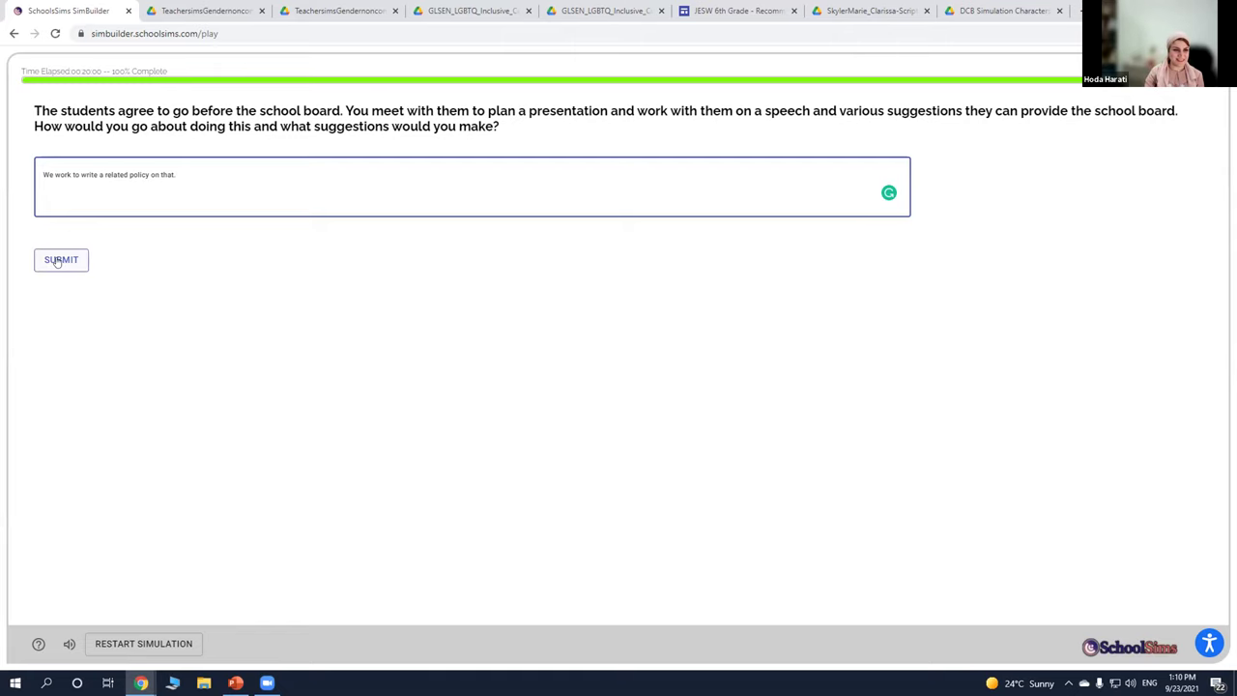
left_click(59, 261)
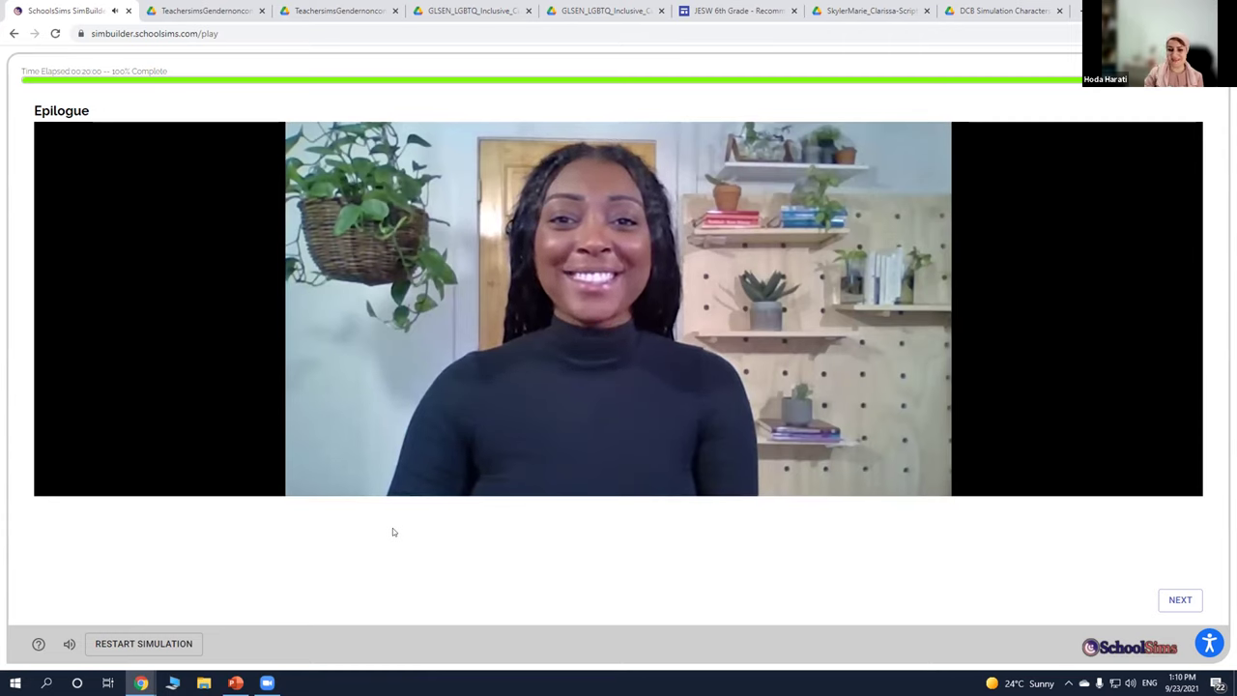
left_click(1177, 599)
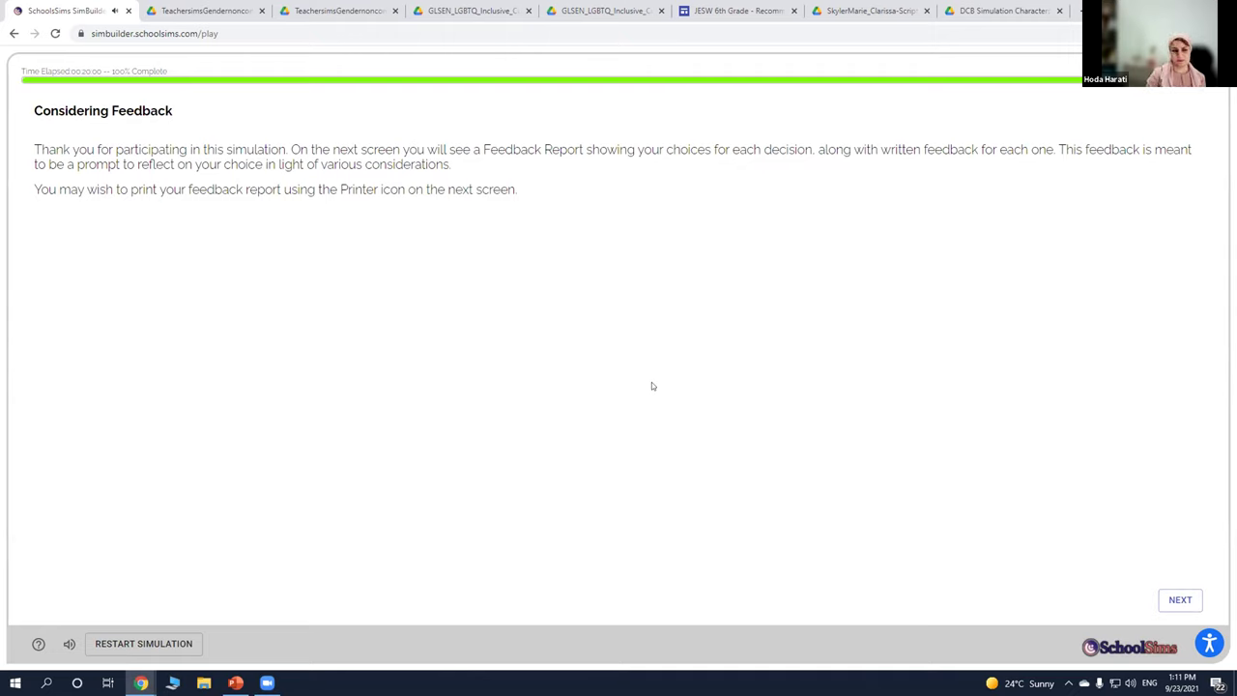
left_click(1173, 600)
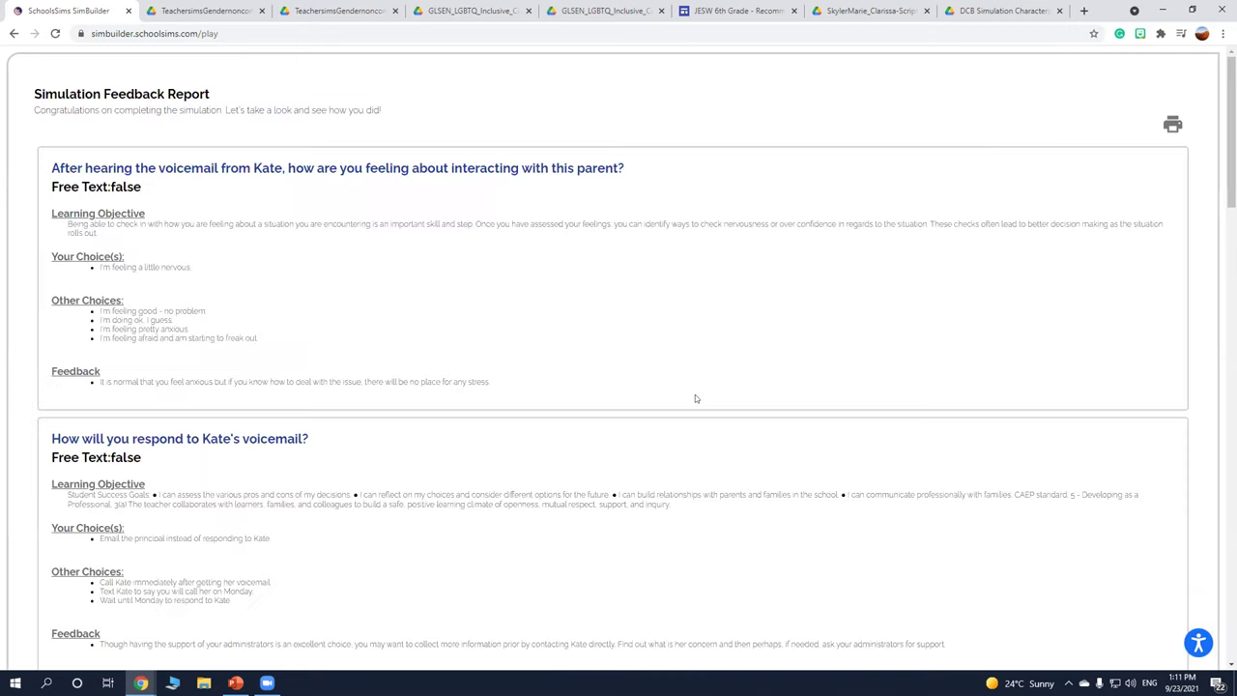
Step: Review the choices, written responses and feedback for each decision in the Simulation Feedback Report
scroll(697, 410, "down", 1)
scroll(696, 411, "up", 1)
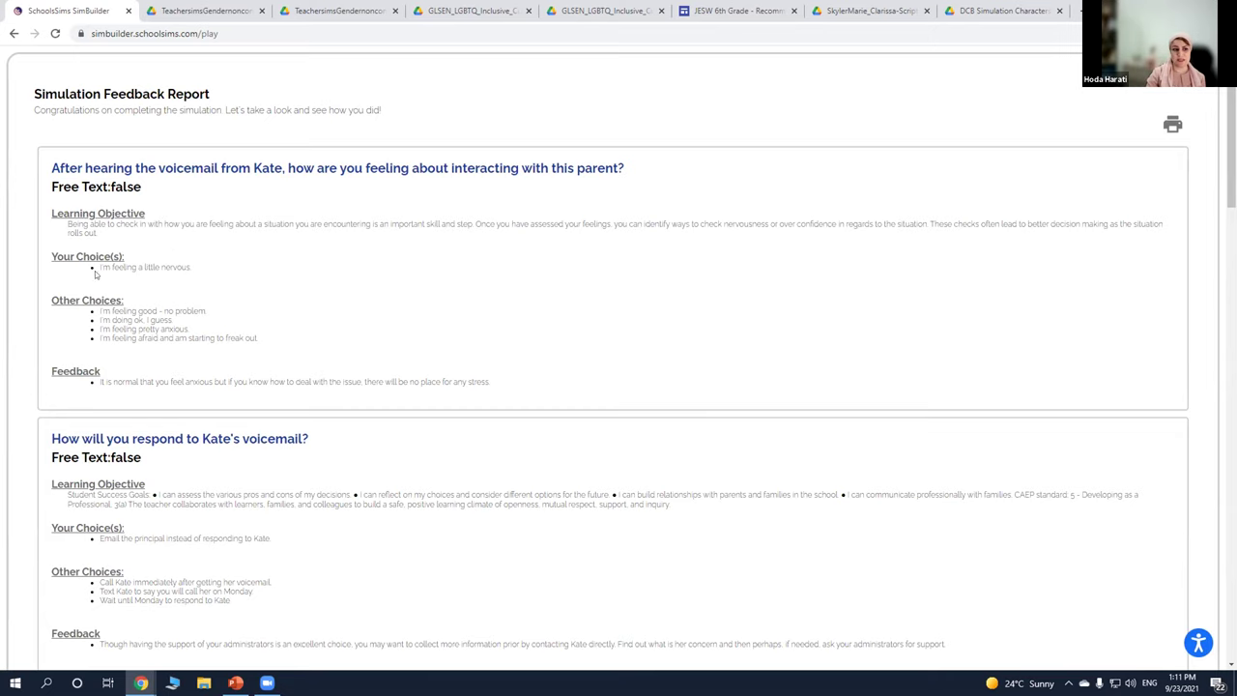
scroll(187, 279, "down", 1)
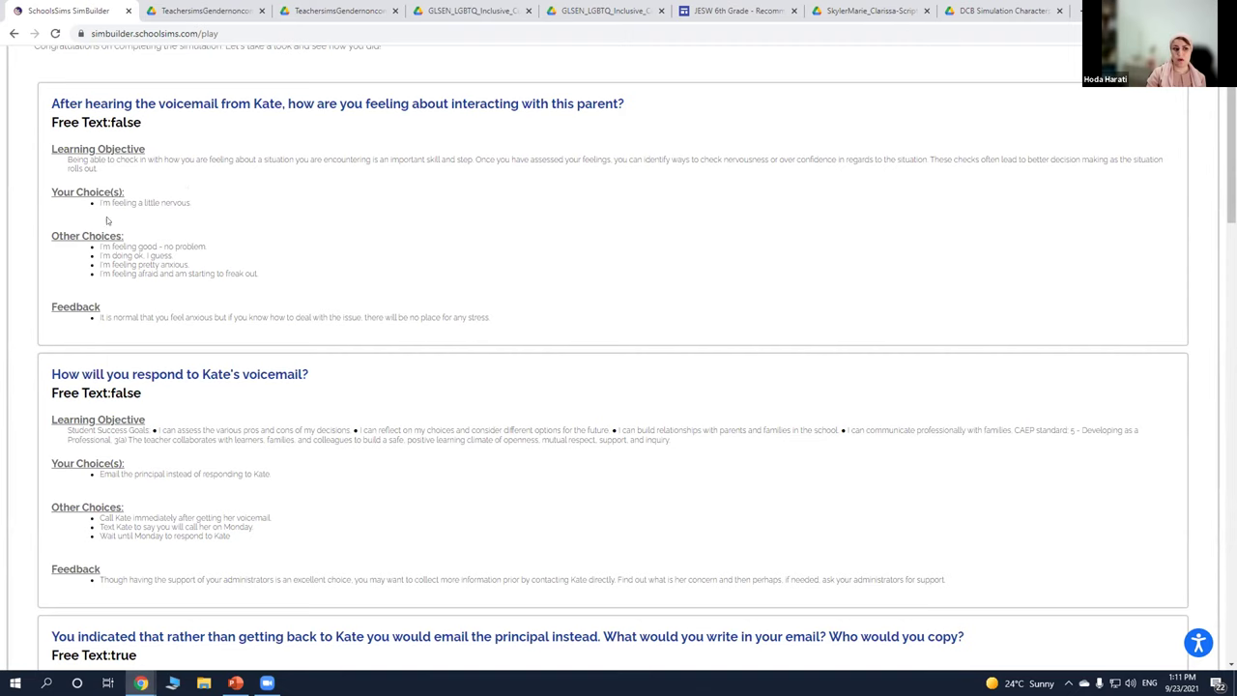
scroll(134, 204, "down", 10)
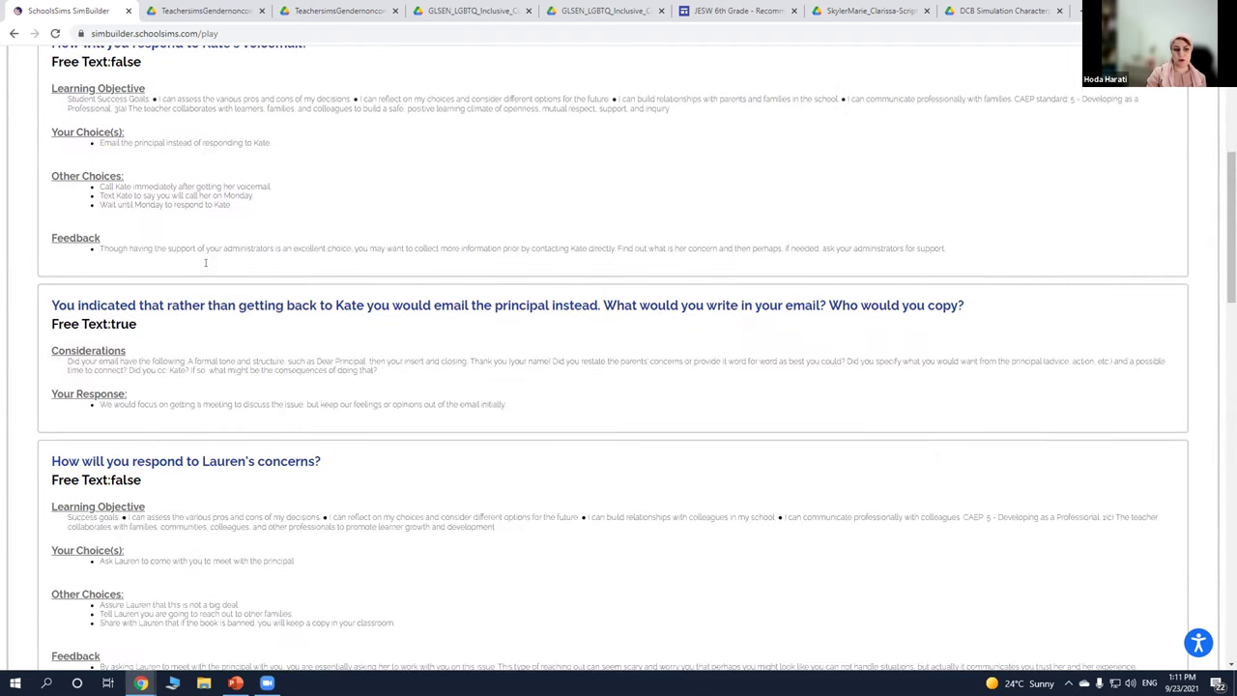
scroll(206, 263, "down", 8)
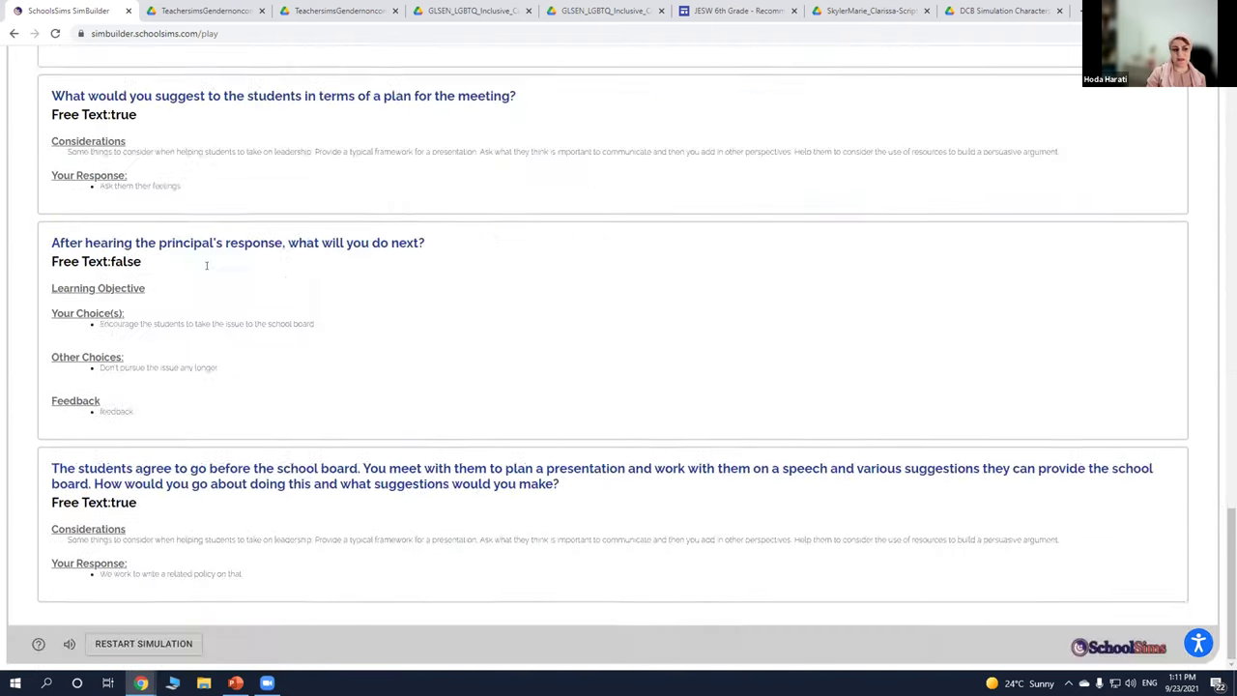
scroll(209, 271, "up", 20)
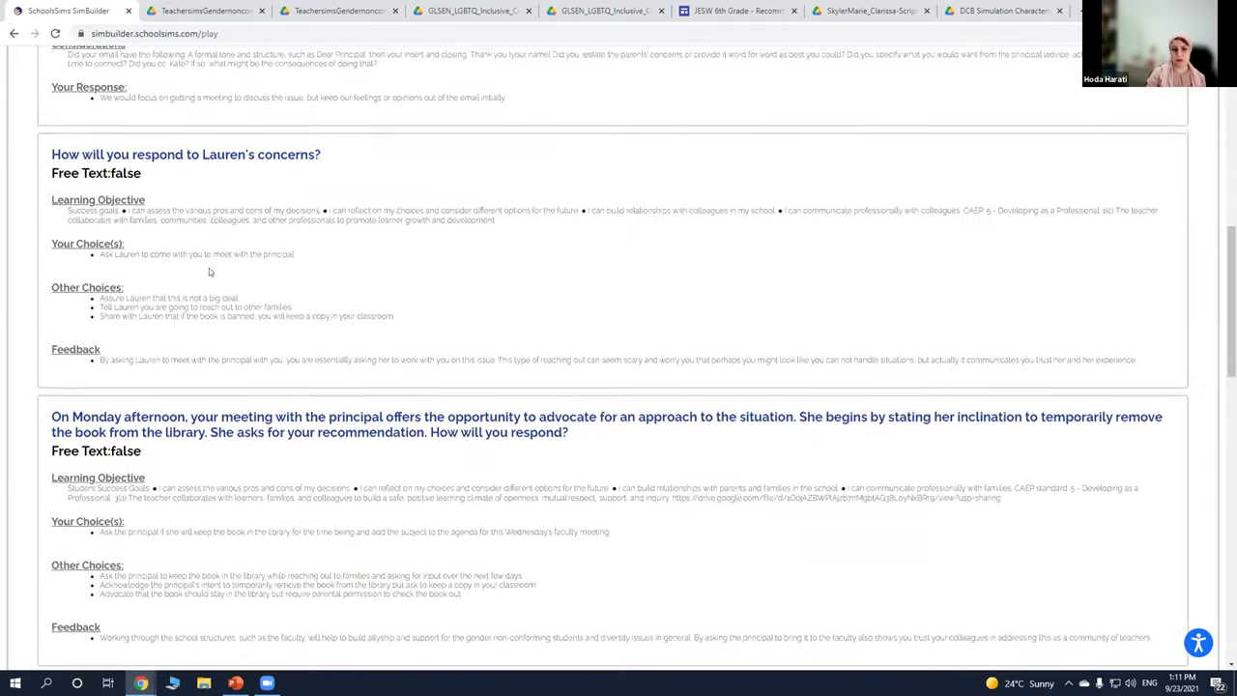
scroll(209, 272, "up", 4)
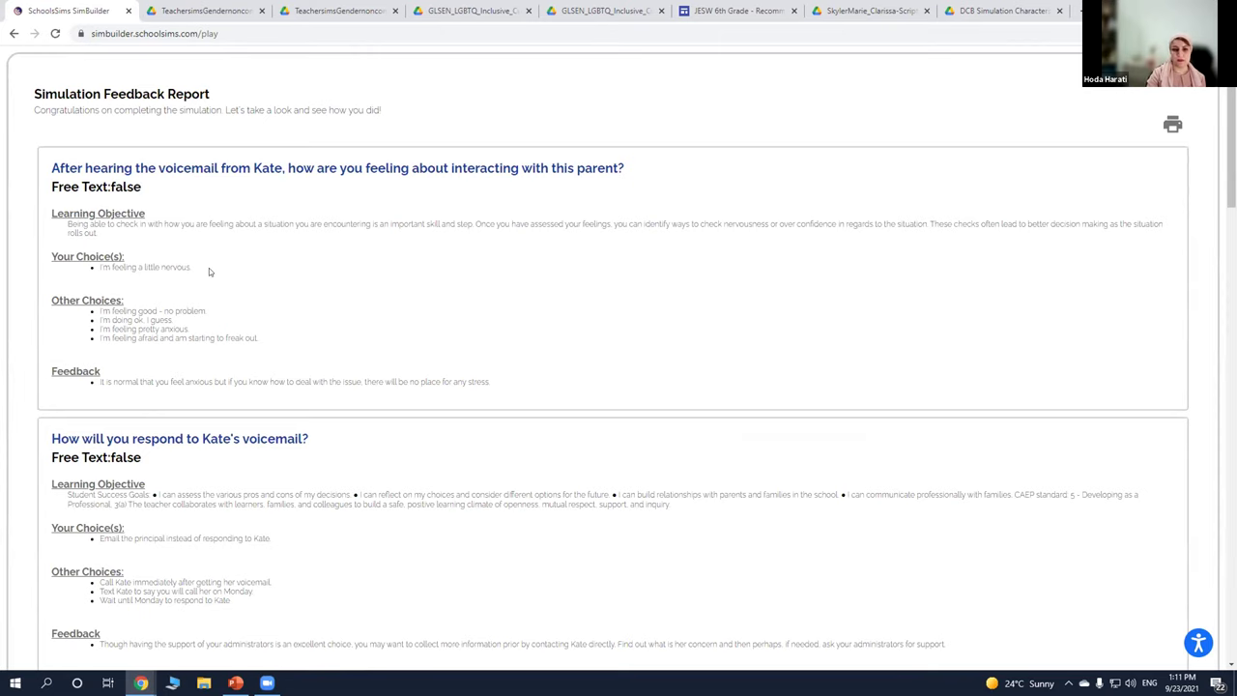
scroll(209, 268, "down", 4)
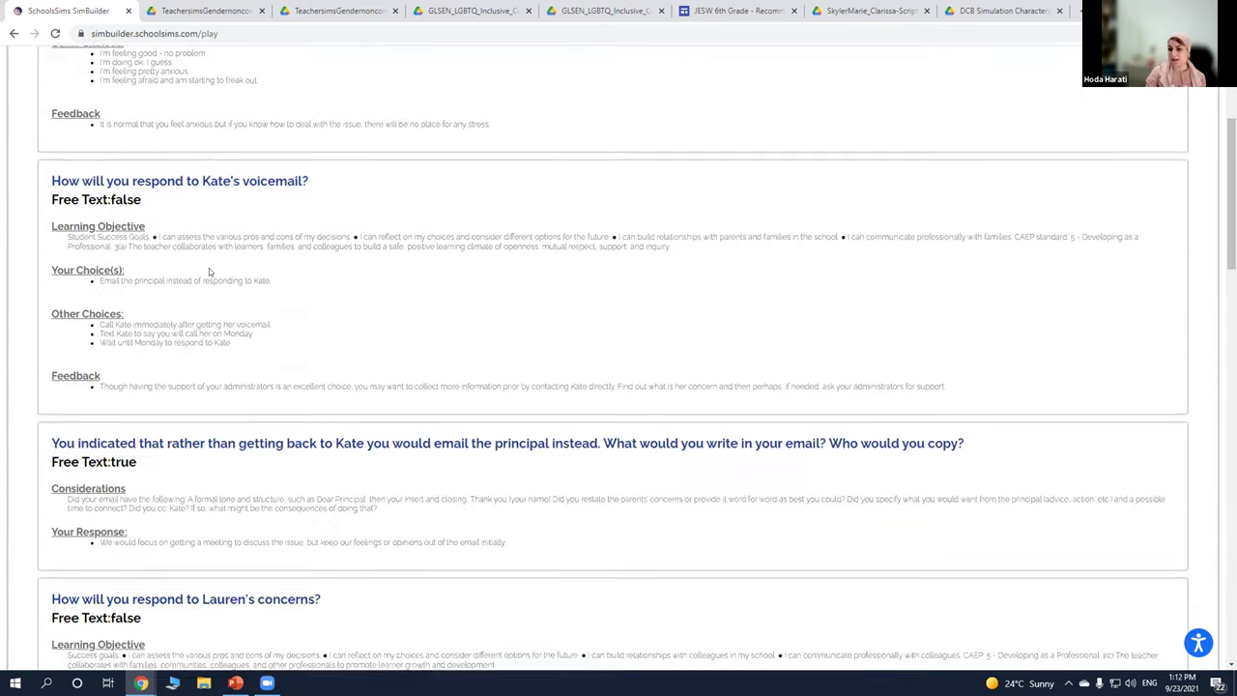
scroll(209, 271, "down", 4)
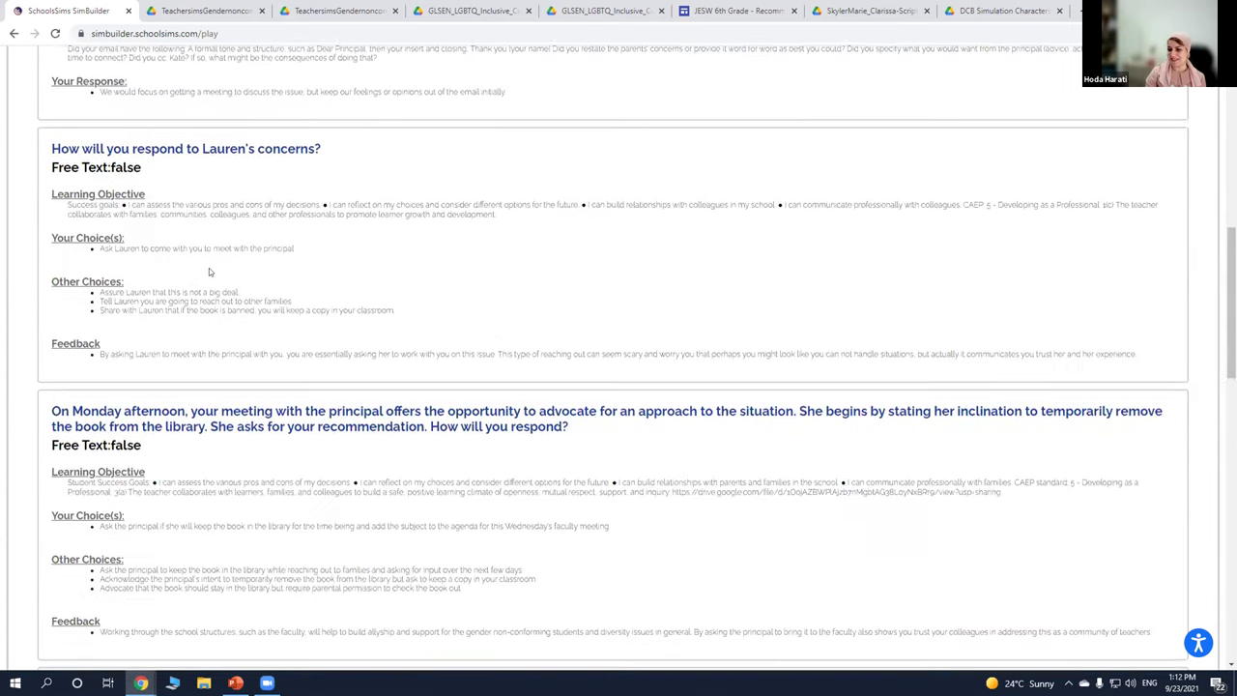
scroll(208, 268, "down", 9)
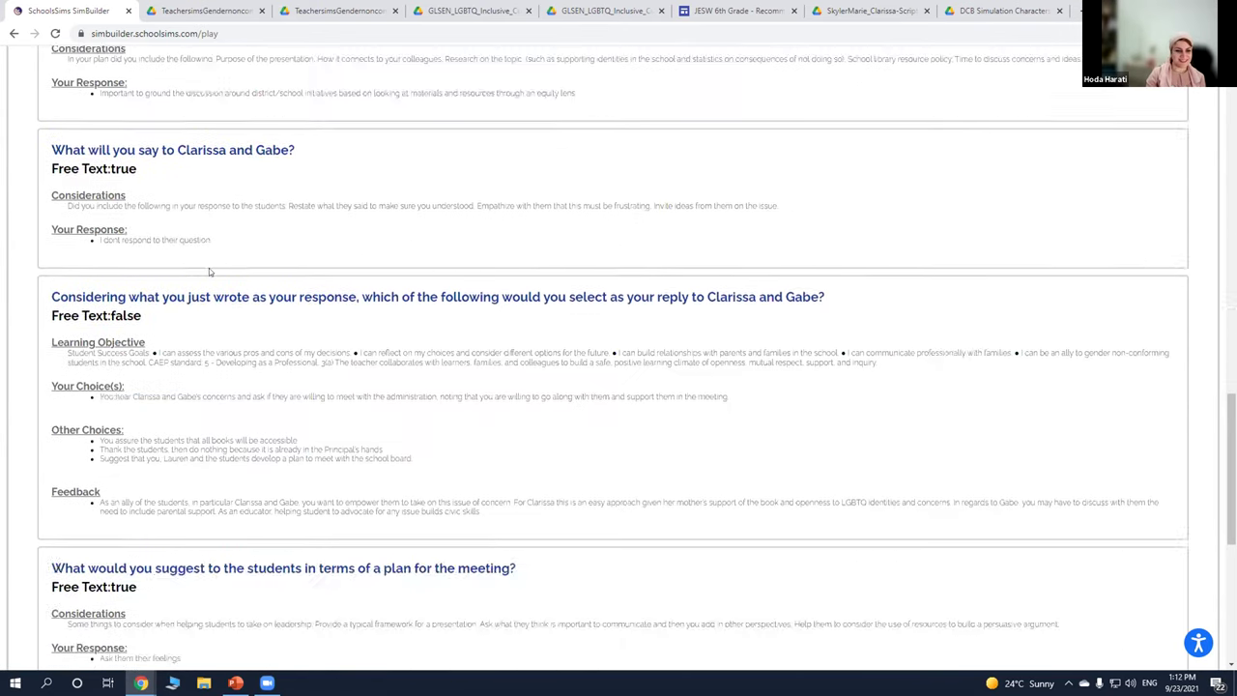
scroll(499, 427, "up", 1)
scroll(498, 431, "up", 3)
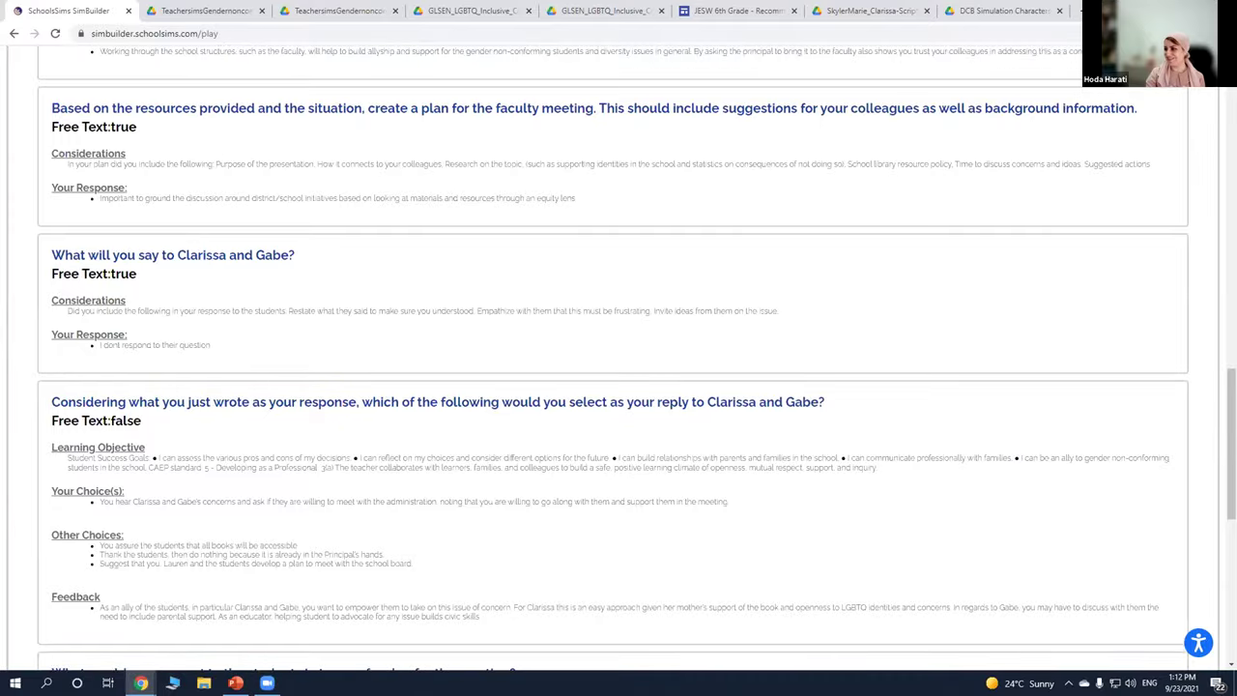